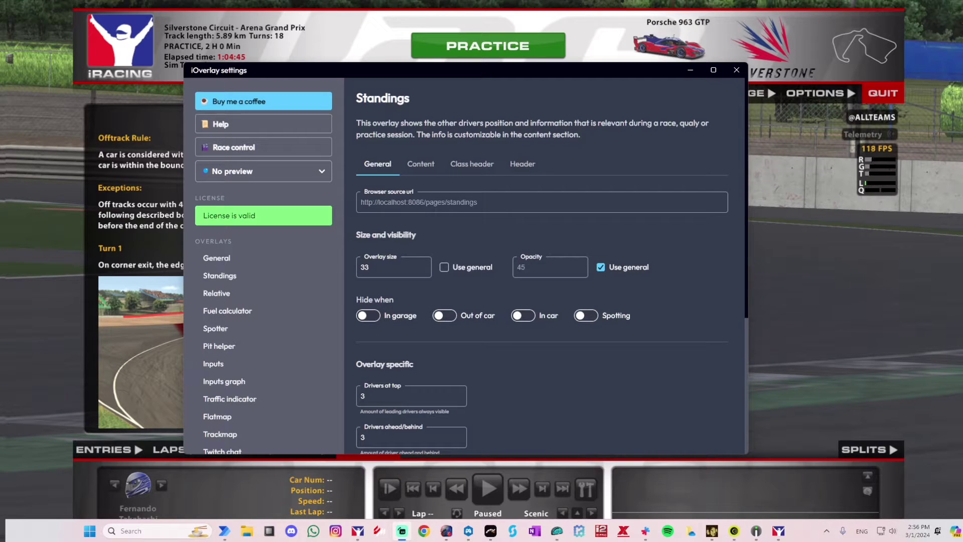
- Review the streaming Standings overlay's general, content and class header settings and select its browser source URL
scroll(223, 371, "down", 4)
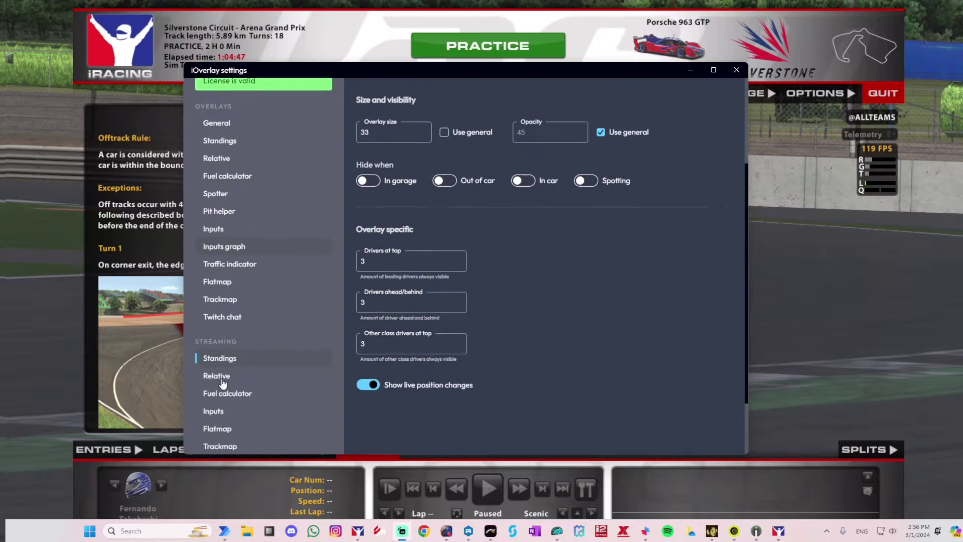
scroll(224, 281, "down", 1)
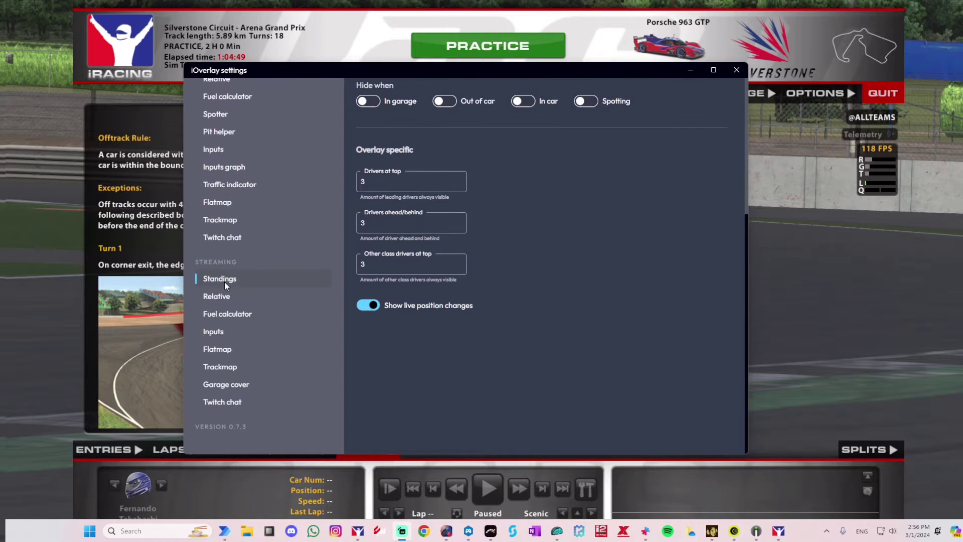
scroll(490, 320, "up", 4)
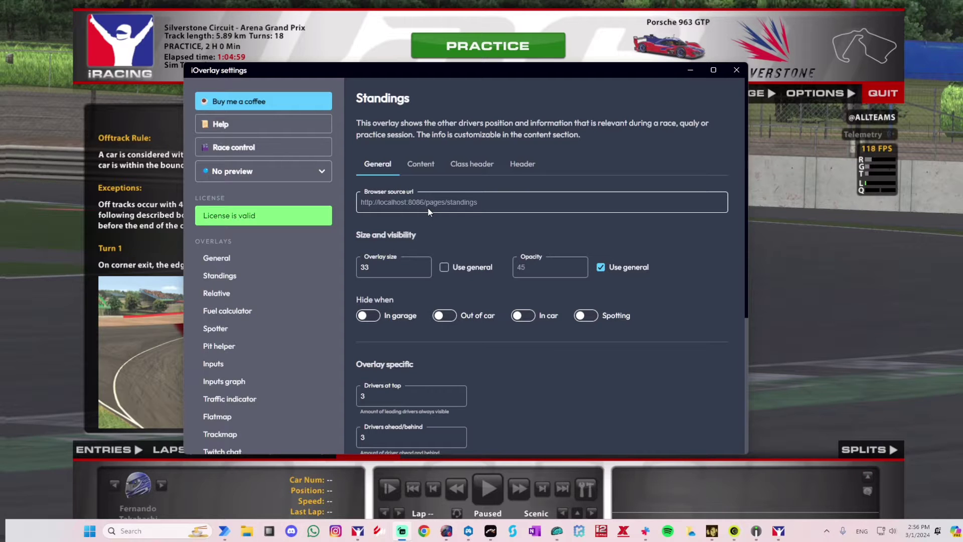
left_click(420, 164)
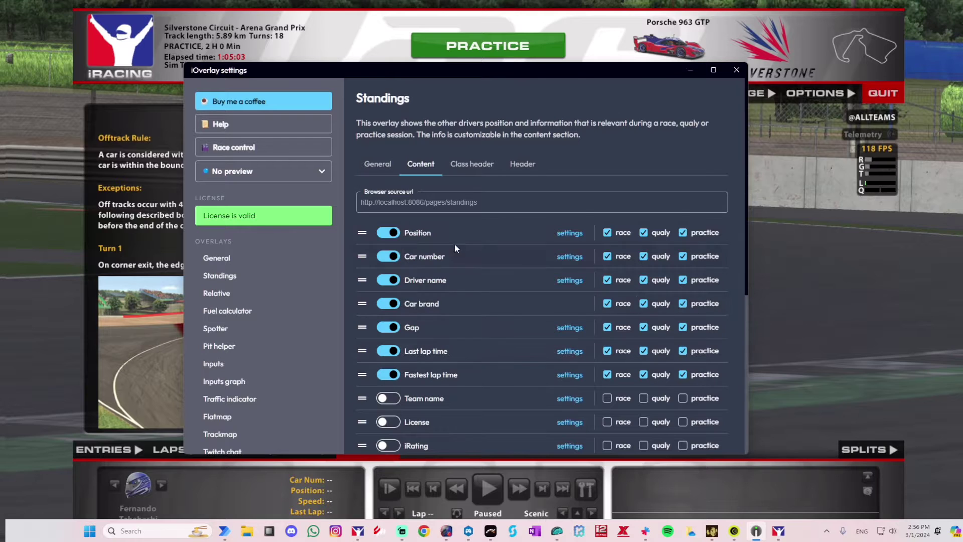
left_click(472, 164)
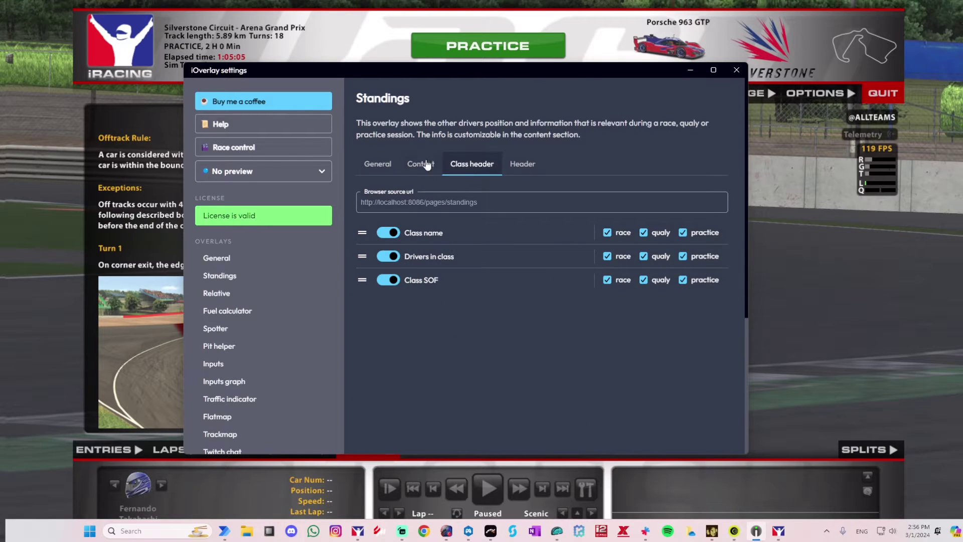
left_click(379, 167)
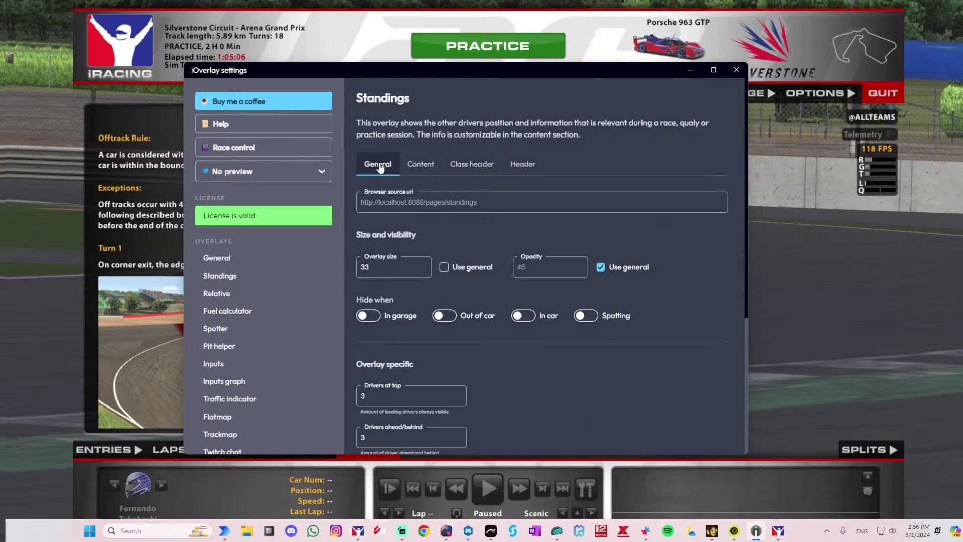
triple_click(403, 202)
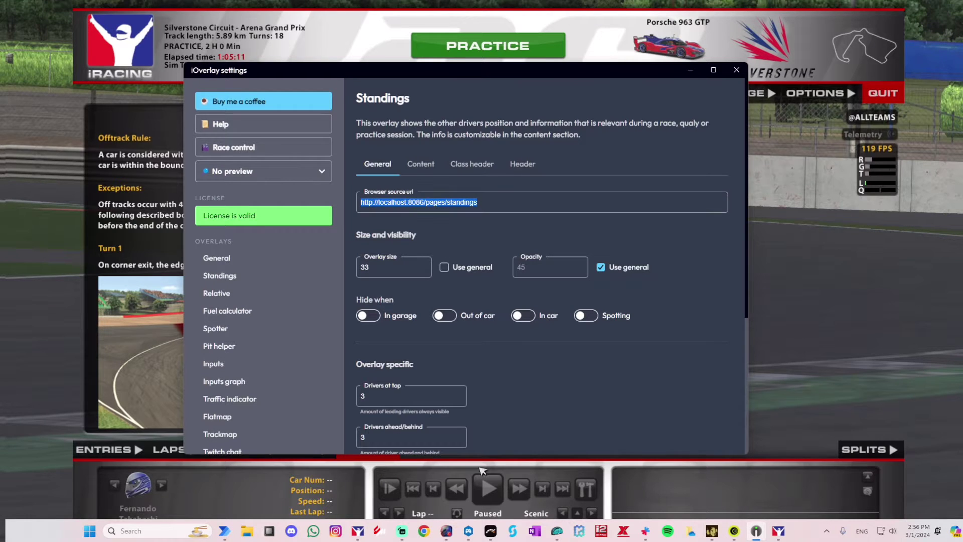
- Switch to SimHub and open the Relative dashboard for editing
left_click(468, 533)
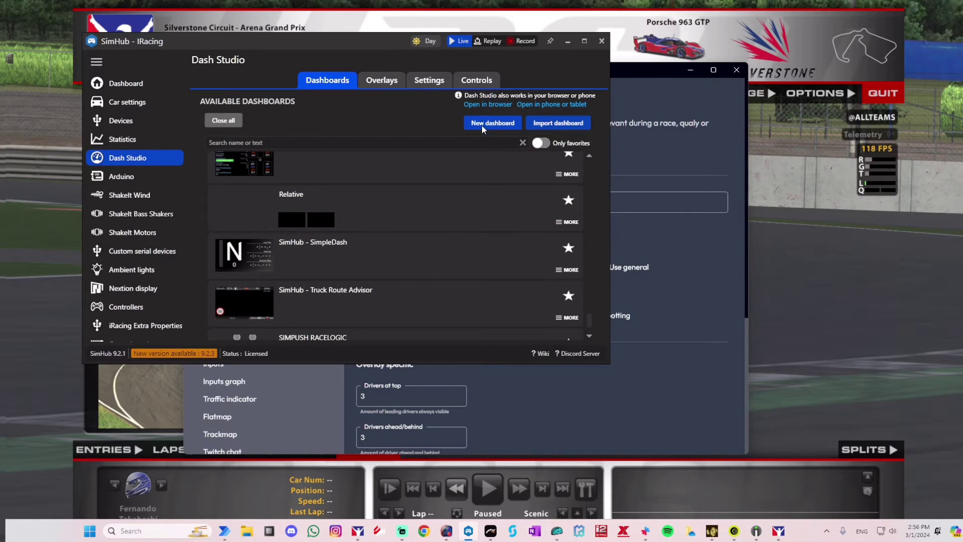
left_click(567, 223)
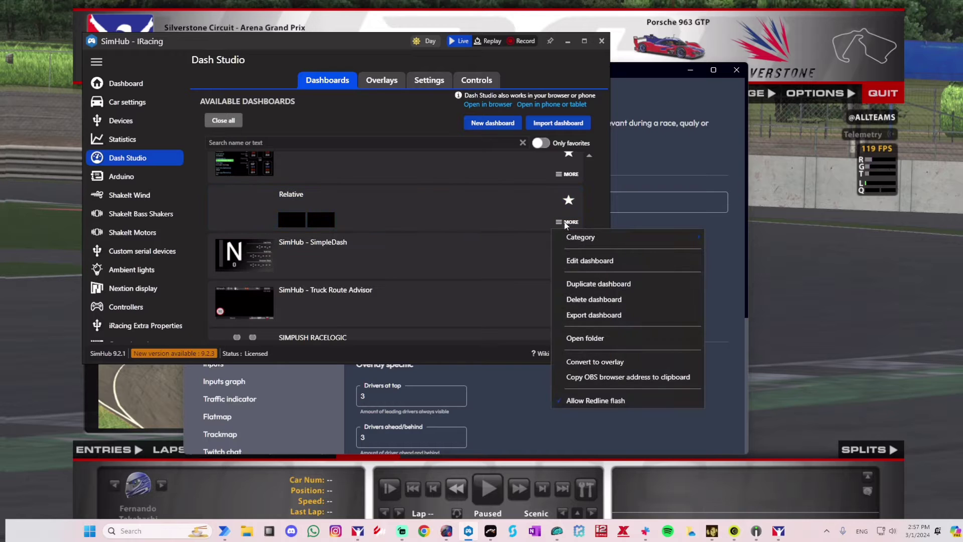
left_click(576, 260)
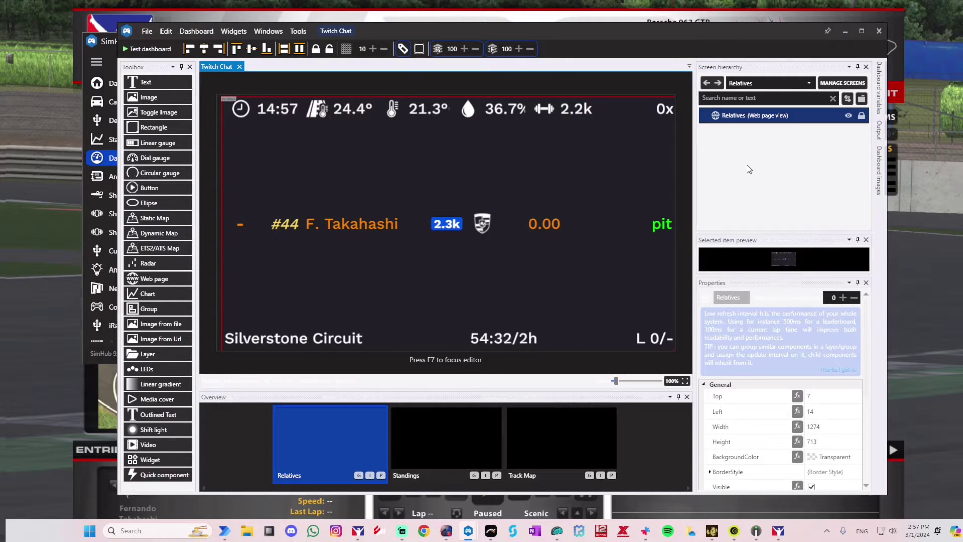
- Review the dashboard's list of screens and their roles in the screen manager, keeping them as they are
left_click(809, 84)
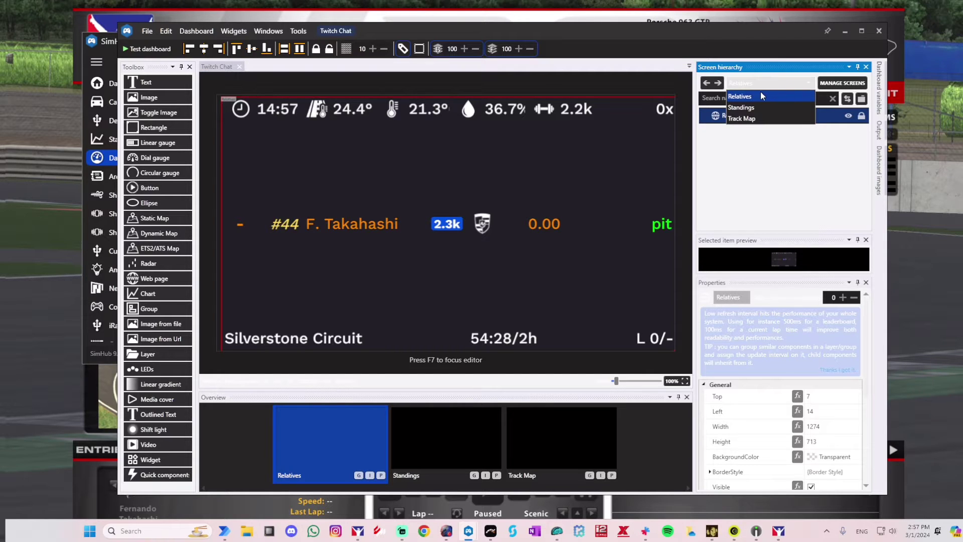
left_click(838, 85)
left_click(835, 84)
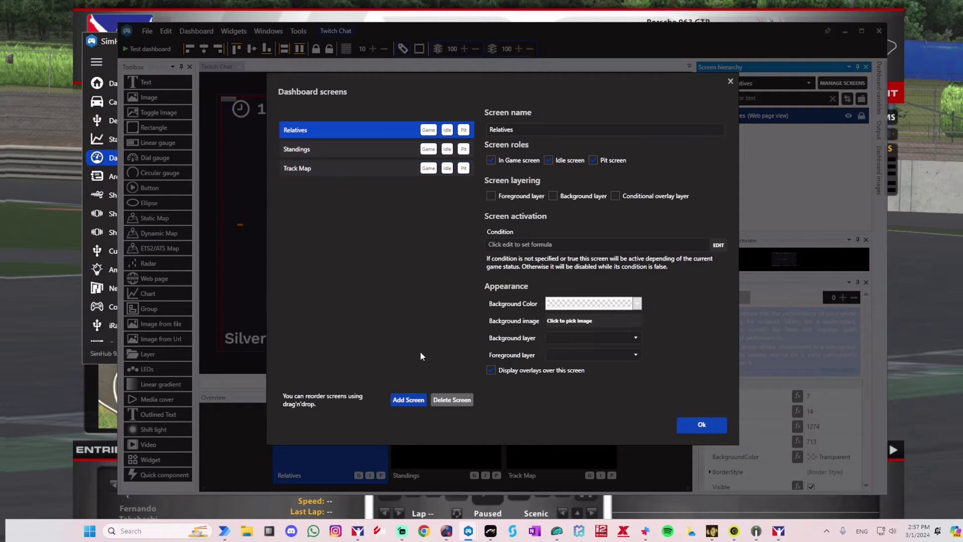
left_click(702, 425)
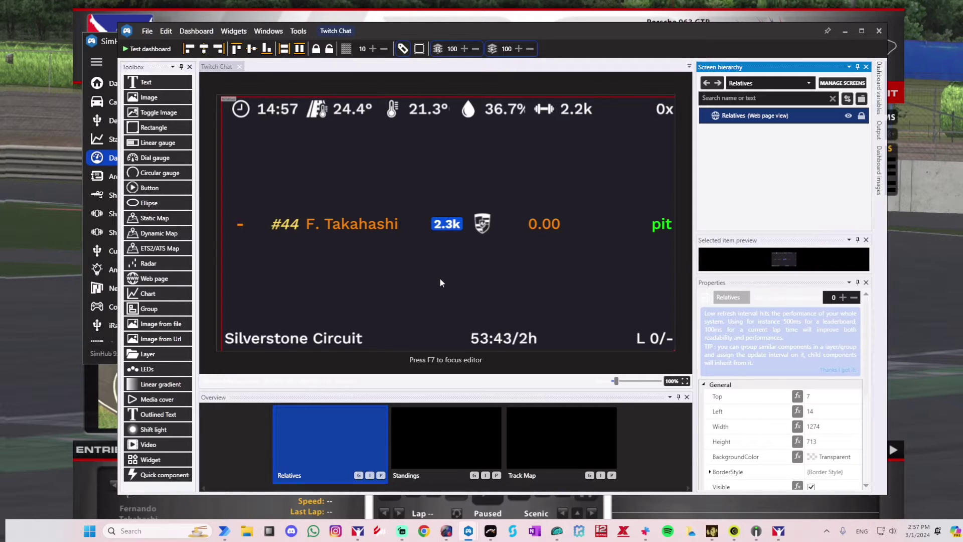
- Inspect the StartAddress property of the Relatives web page component
scroll(773, 442, "down", 3)
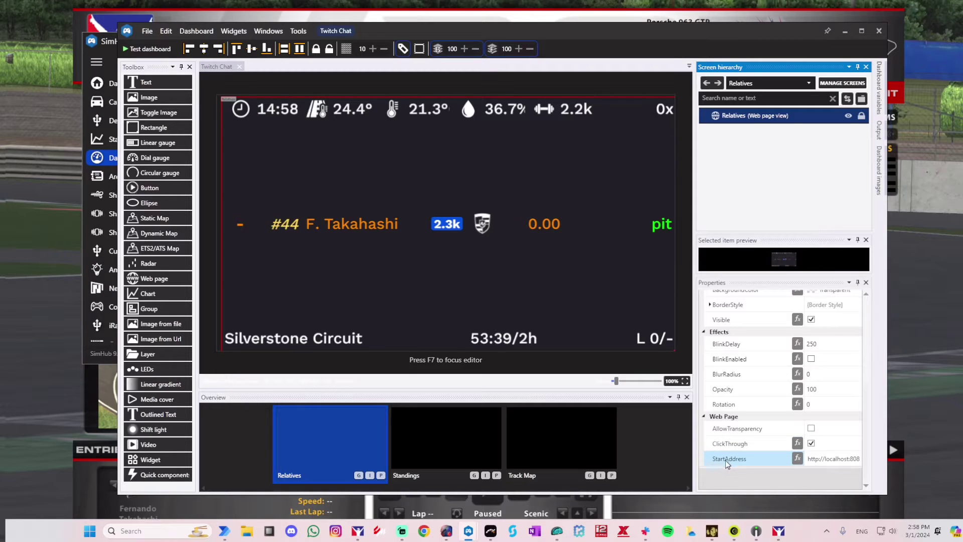
left_click(818, 467)
key("Return")
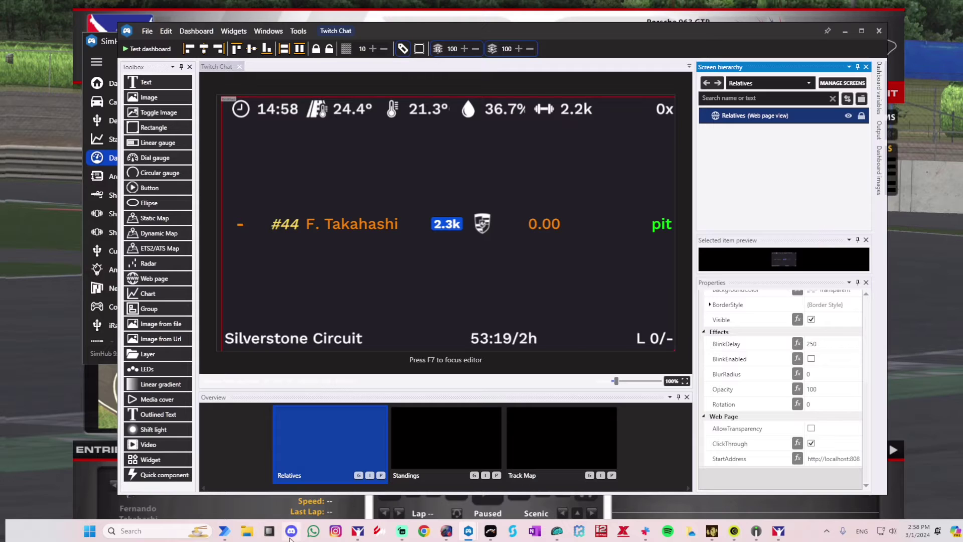
- Switch to iOverlay and set the streaming Relative overlay's size to 42
left_click(756, 531)
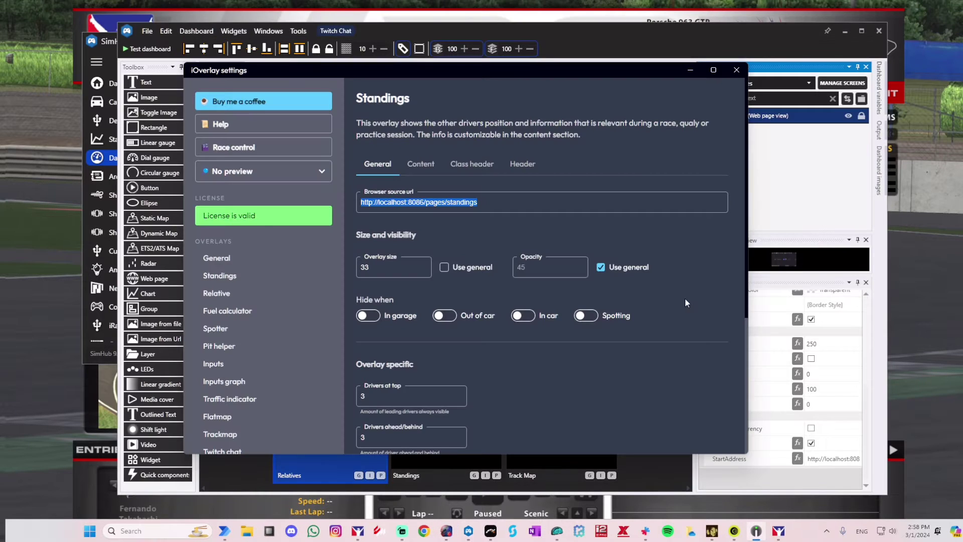
left_click(424, 268)
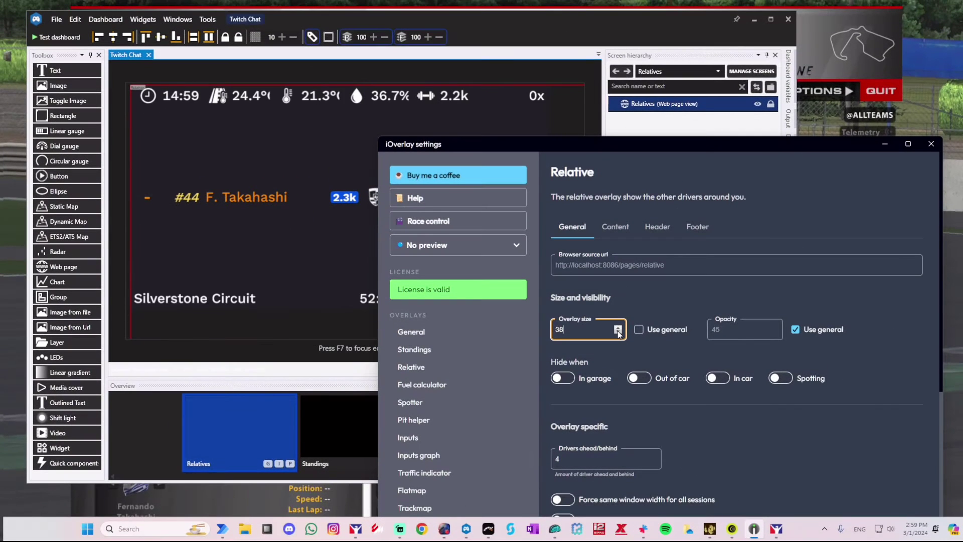
left_click(618, 329)
left_click(618, 328)
left_click(618, 331)
left_click(620, 333)
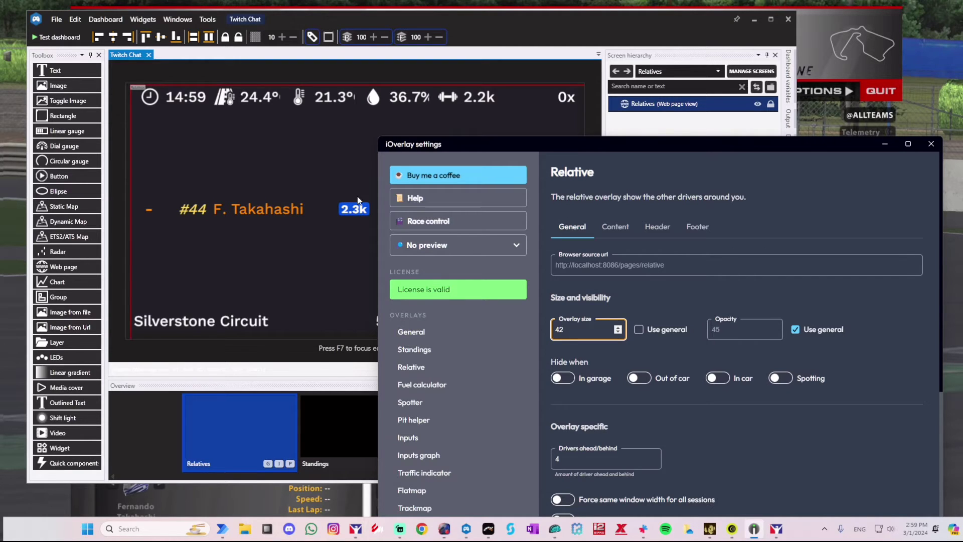
- Return to the SimHub dashboard editor and display the Standings screen
left_click(664, 124)
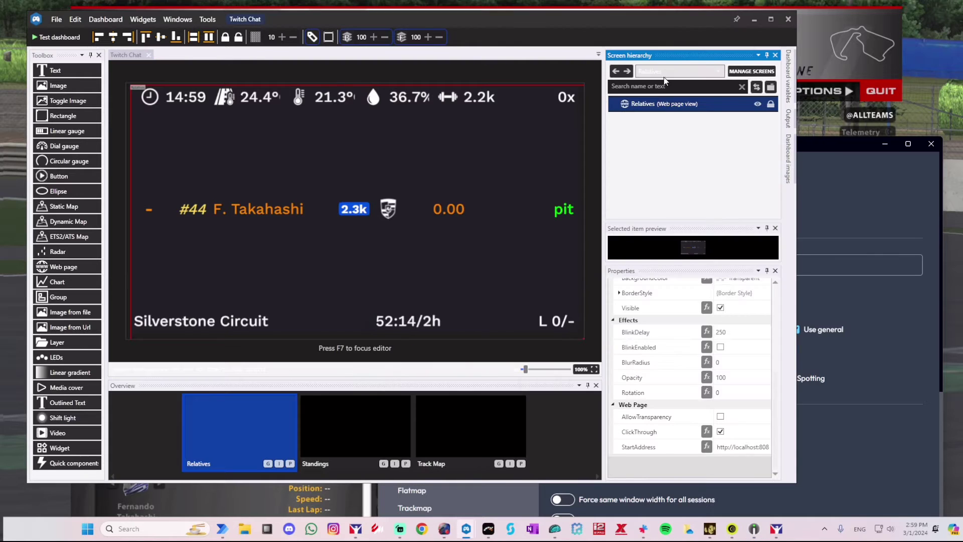
left_click(664, 74)
left_click(644, 97)
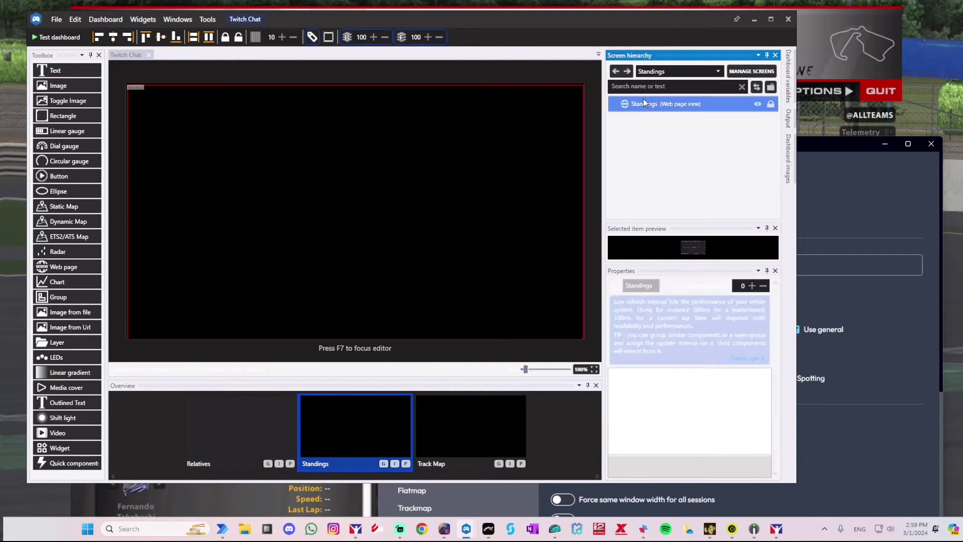
- Switch to iOverlay and set the streaming Standings overlay's size to 34
left_click(853, 309)
scroll(444, 449, "down", 3)
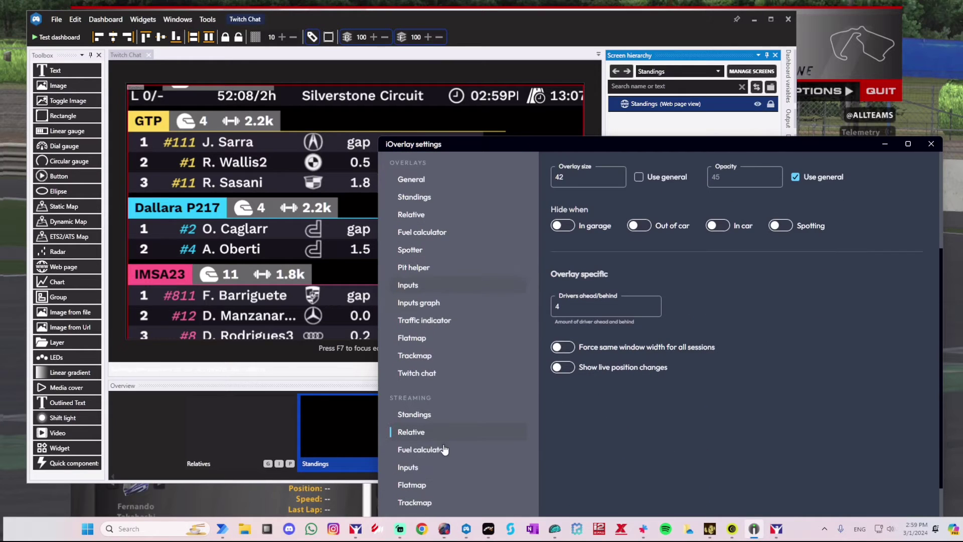
left_click(415, 420)
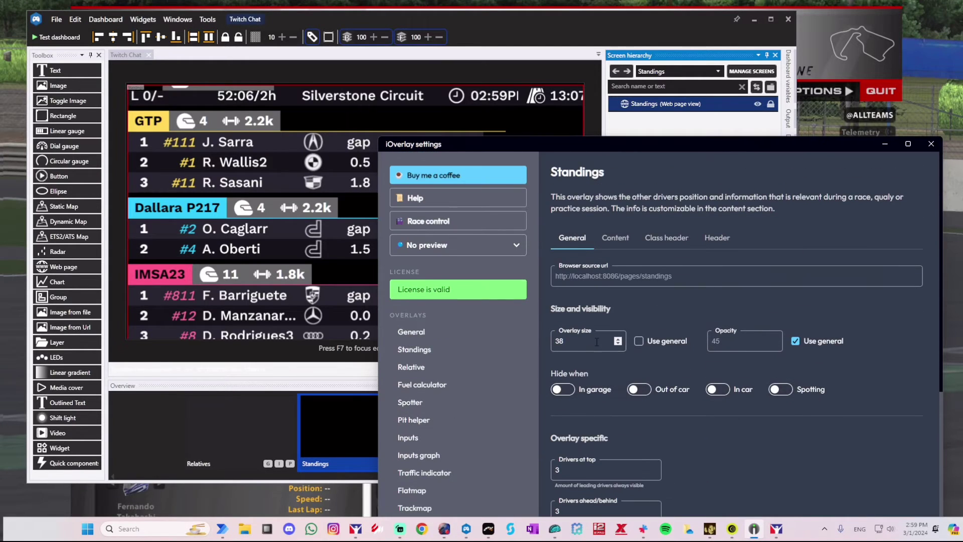
left_click(619, 345)
left_click(619, 344)
left_click(618, 344)
left_click(618, 344)
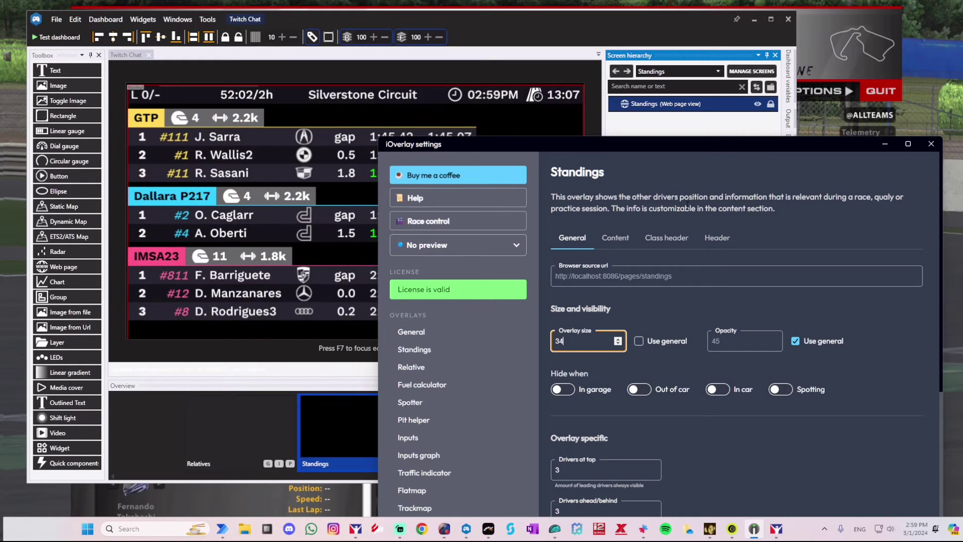
- Switch to SimHub, close the dashboard editor, and view the LCD settings of the third and second Generic Vocore Screen devices
left_click(541, 19)
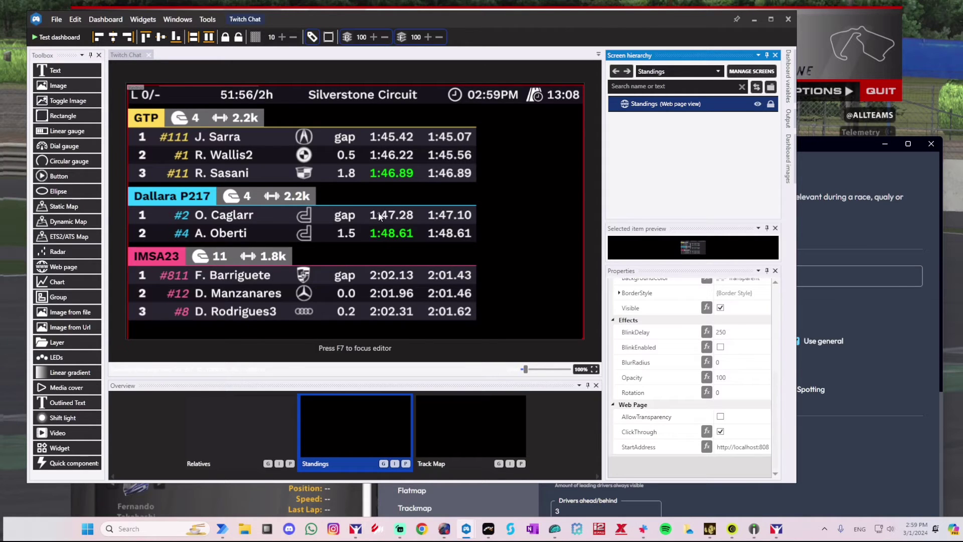
left_click(790, 19)
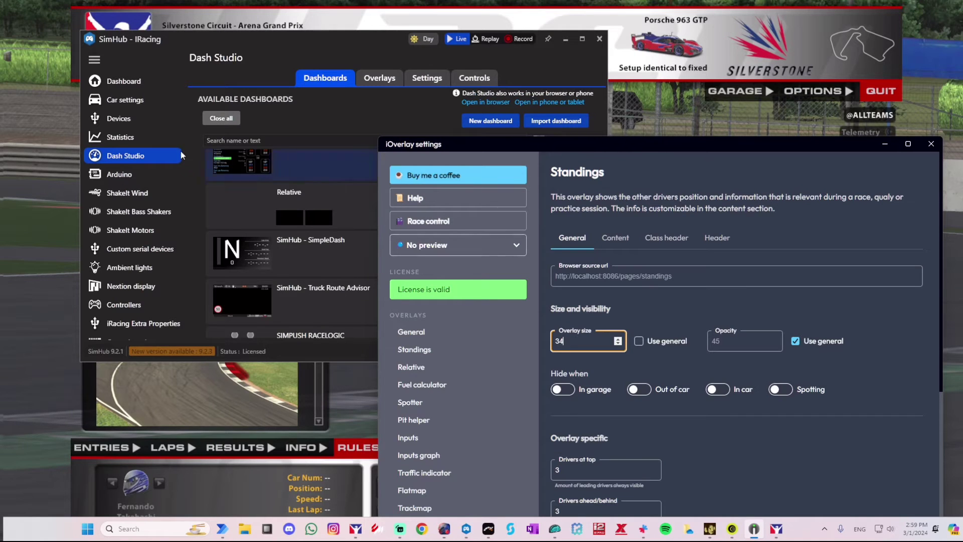
left_click(320, 144)
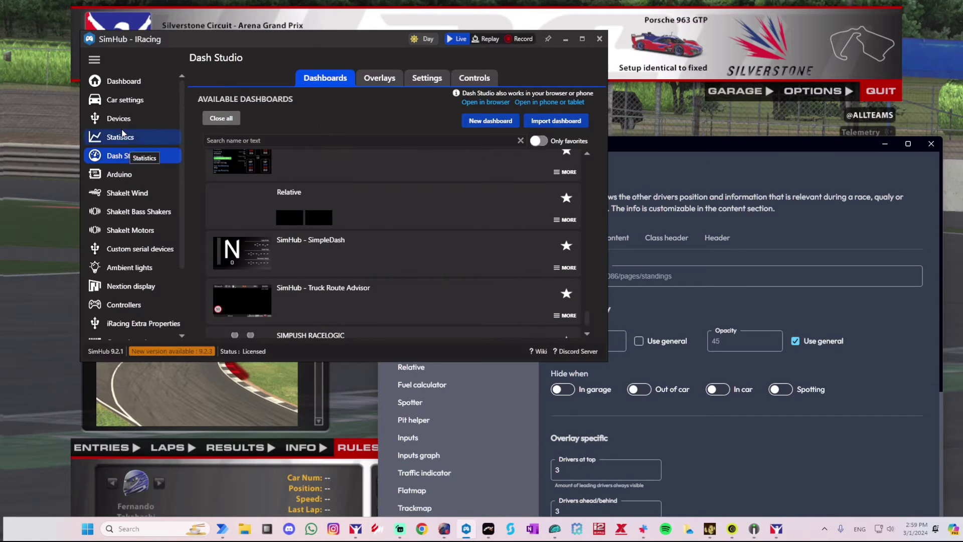
left_click(118, 122)
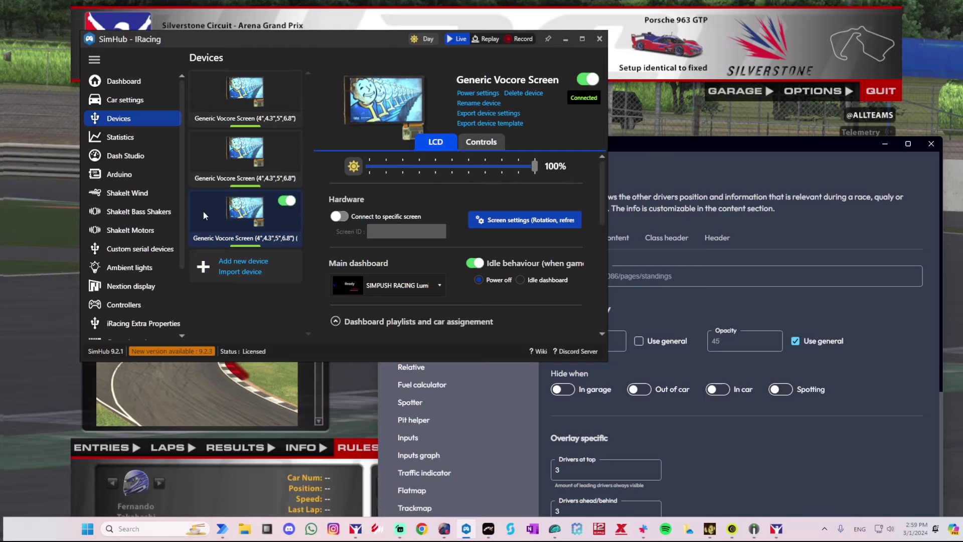
left_click(248, 225)
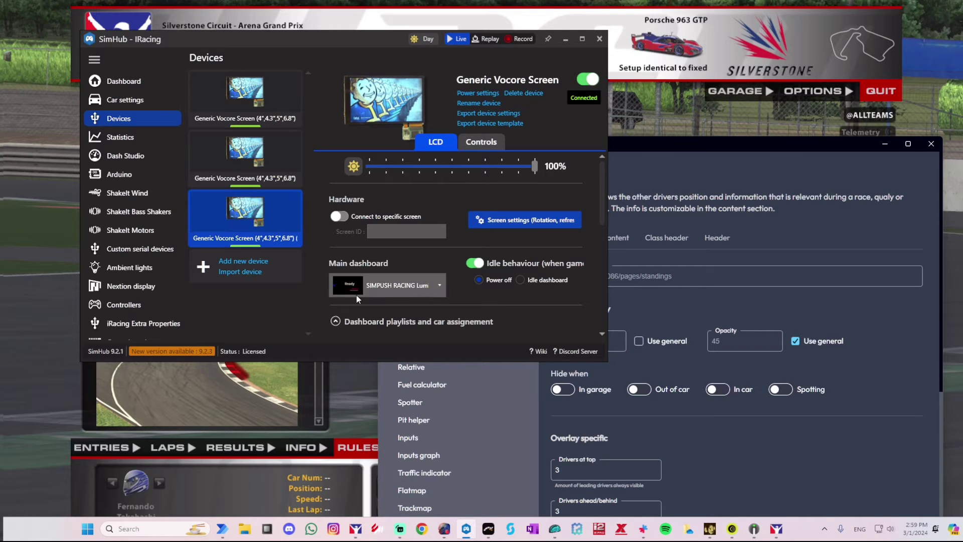
left_click(246, 160)
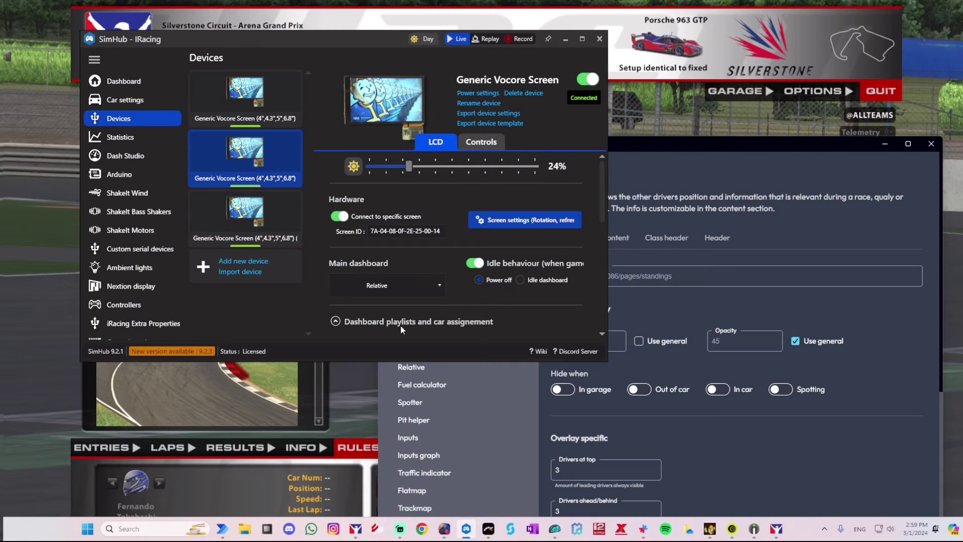